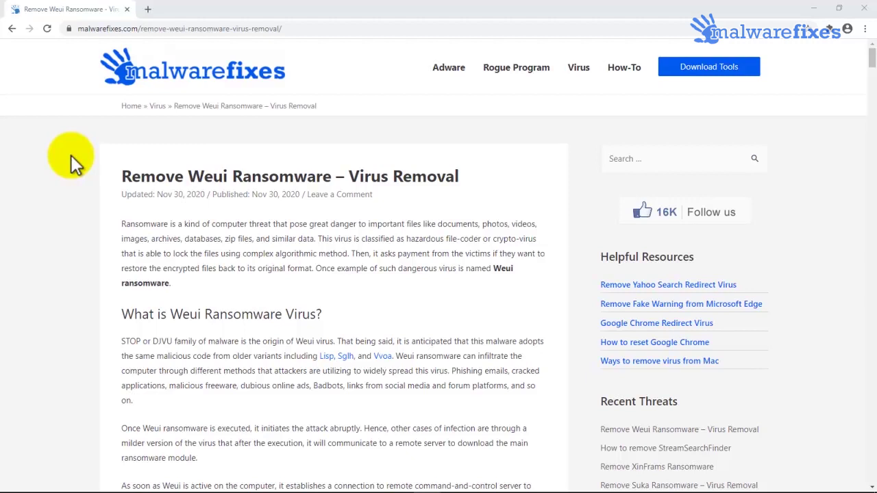
- Download the Malware Removal Tool from Stage 3 of the Weui ransomware removal article
{"action": "scroll", "coordinate": [71, 155], "scroll_direction": "down", "scroll_amount": 5}
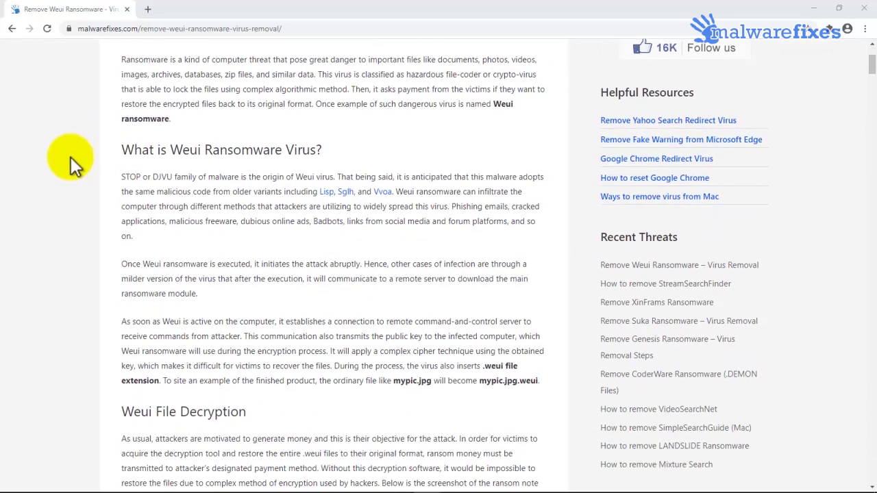
{"action": "scroll", "coordinate": [71, 157], "scroll_direction": "down", "scroll_amount": 7}
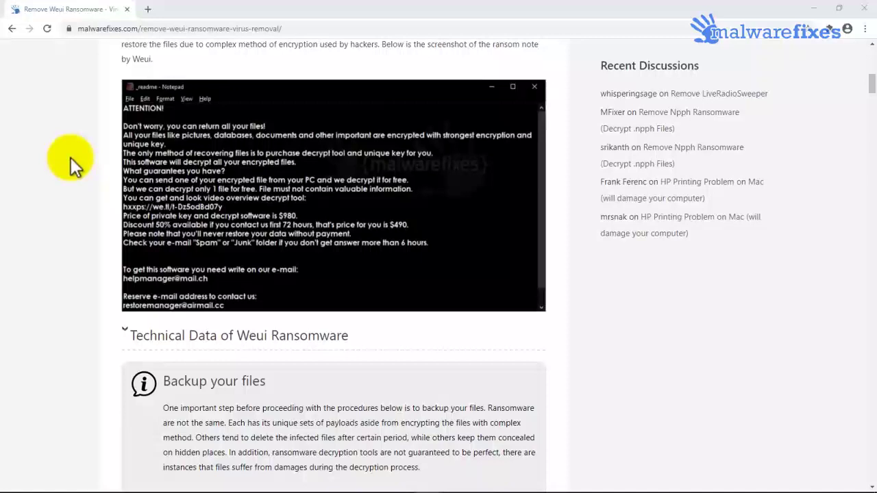
{"action": "scroll", "coordinate": [71, 157], "scroll_direction": "down", "scroll_amount": 8}
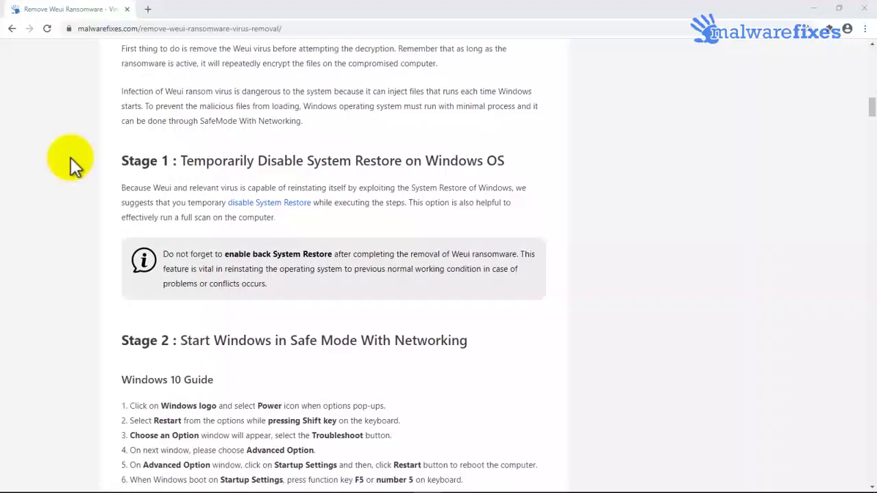
{"action": "scroll", "coordinate": [70, 158], "scroll_direction": "down", "scroll_amount": 5}
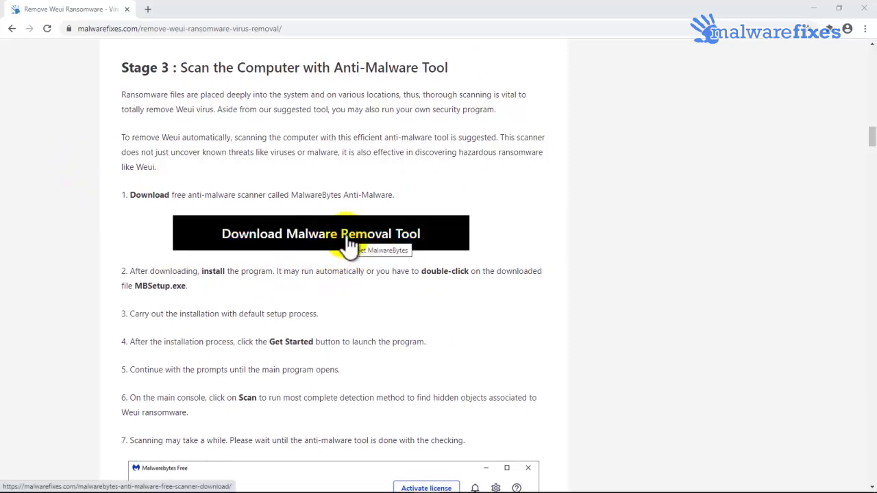
{"action": "left_click", "coordinate": [350, 243]}
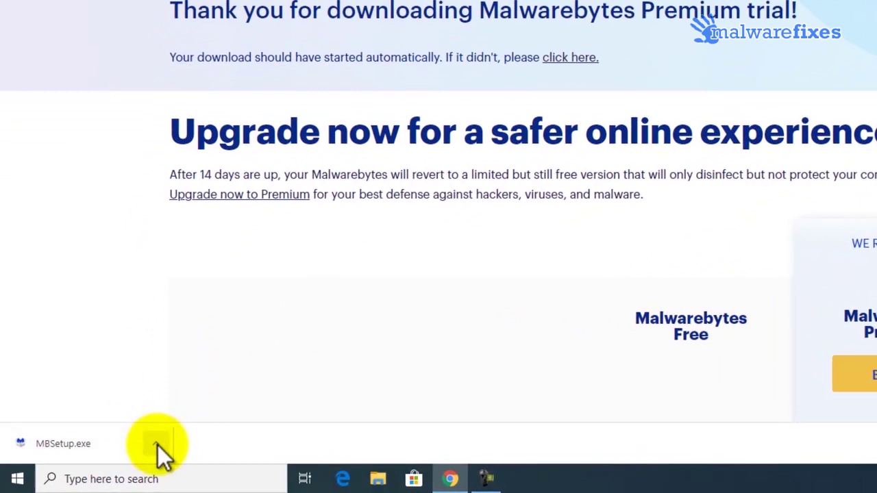
- Run the downloaded MBSetup.exe and install Malwarebytes for a Personal Computer, skipping the Browser Guard extension
{"action": "left_click", "coordinate": [157, 446]}
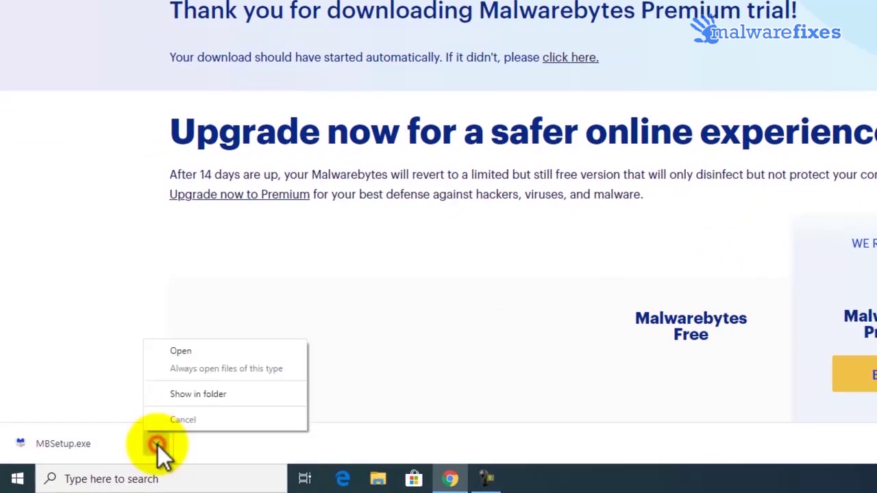
{"action": "left_click", "coordinate": [179, 352]}
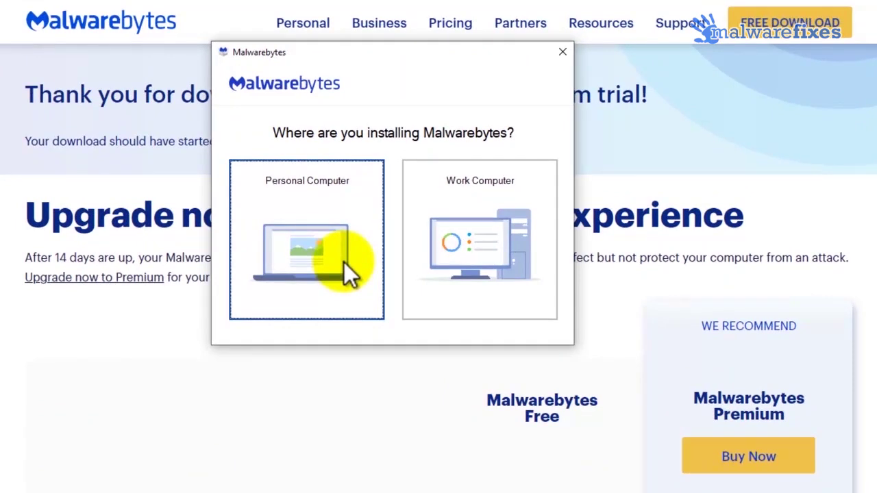
{"action": "left_click", "coordinate": [344, 263]}
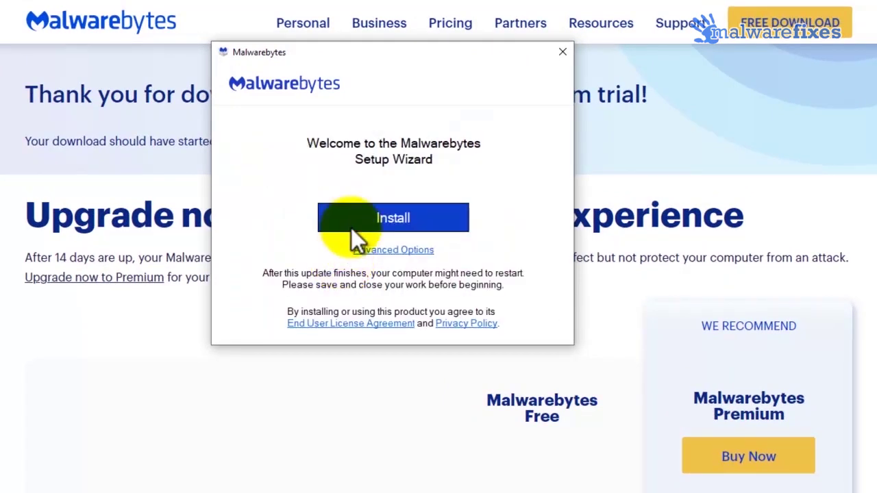
{"action": "left_click", "coordinate": [351, 227]}
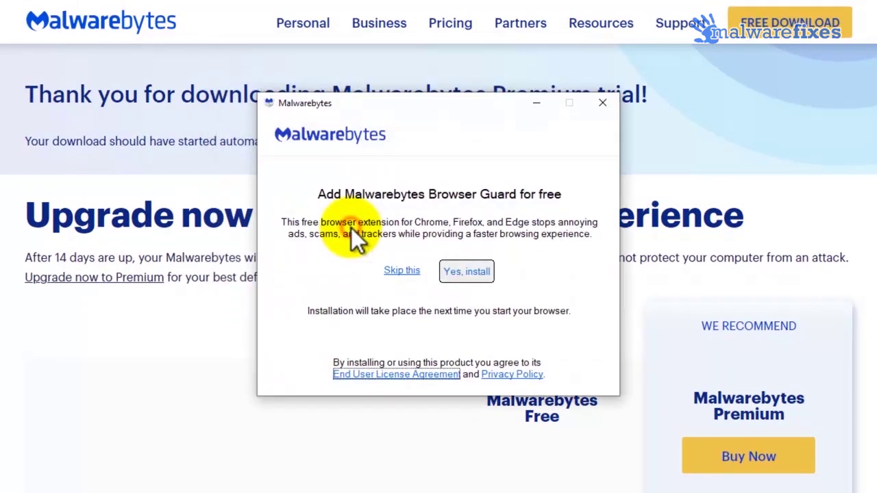
{"action": "left_click", "coordinate": [400, 271]}
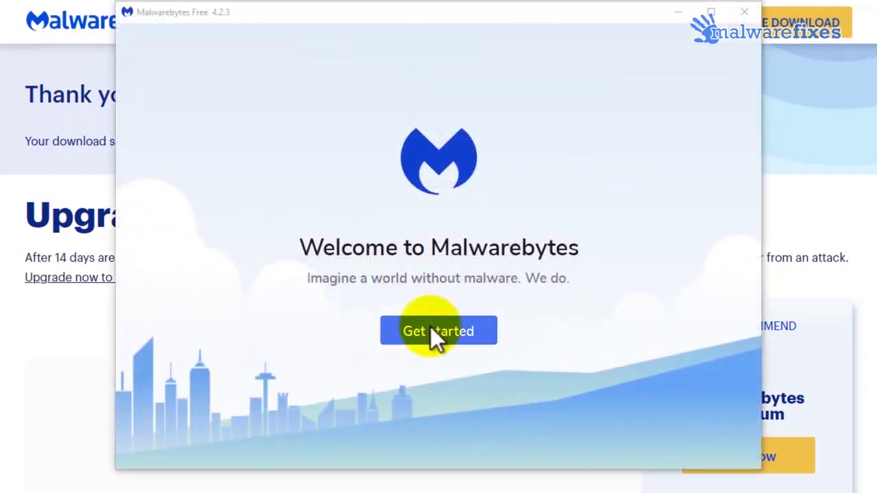
- Start the free 14-day Premium trial without buying or giving an email, and close Malwarebytes and the browser
{"action": "left_click", "coordinate": [432, 331]}
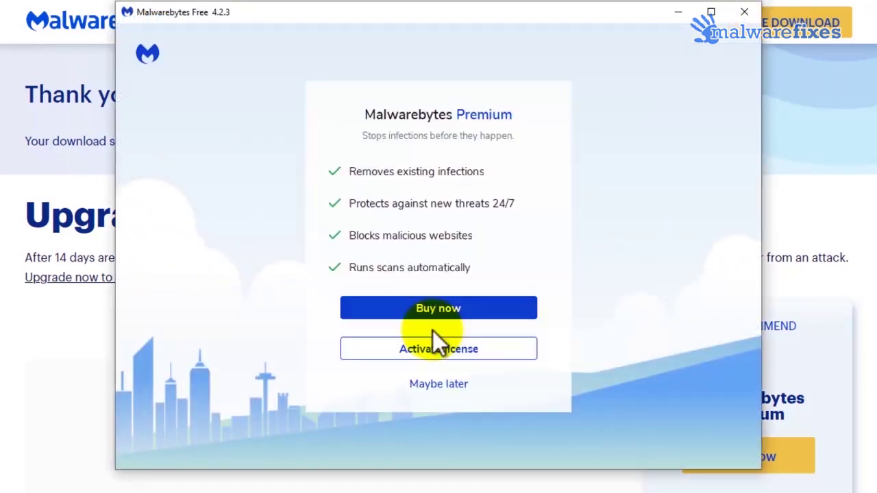
{"action": "left_click", "coordinate": [439, 384]}
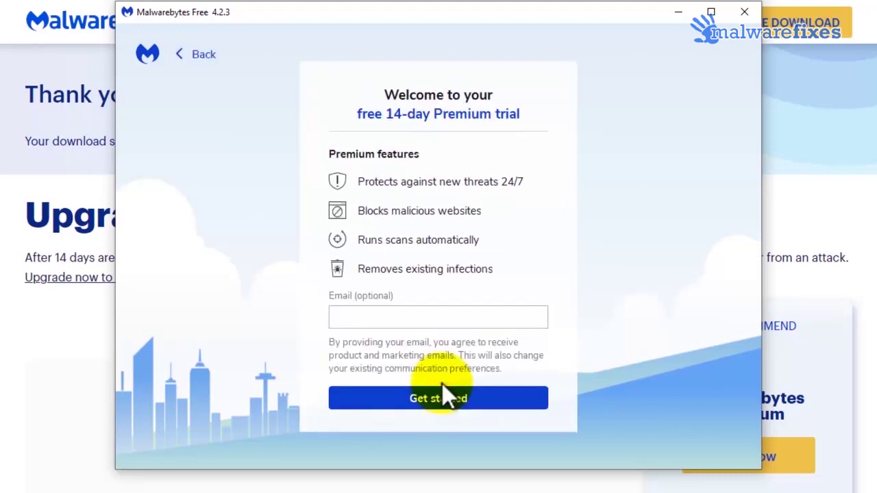
{"action": "left_click", "coordinate": [441, 391]}
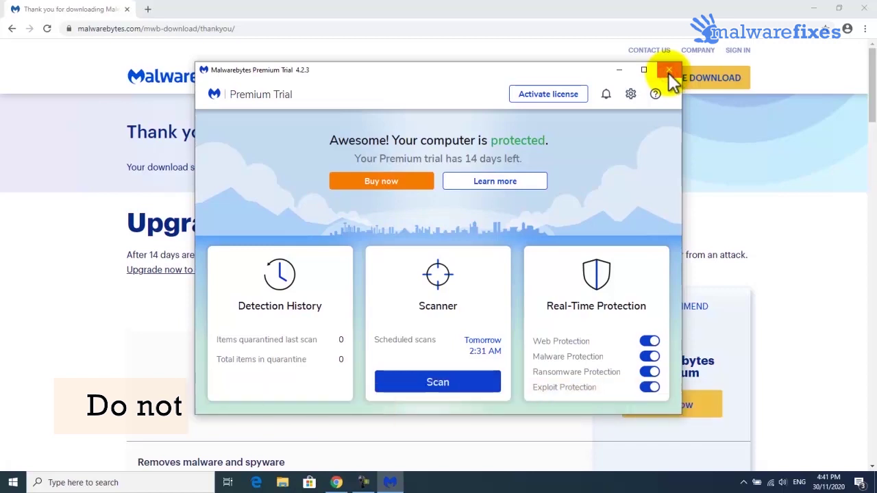
{"action": "left_click", "coordinate": [668, 73]}
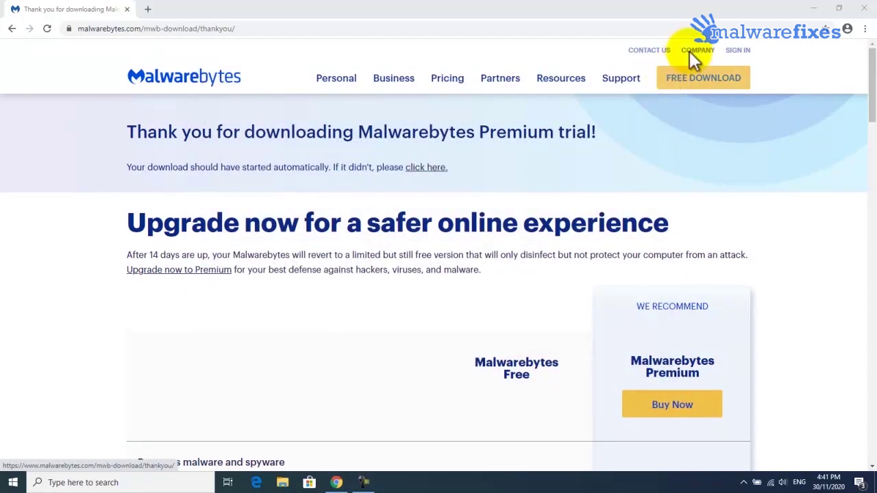
{"action": "left_click", "coordinate": [861, 13]}
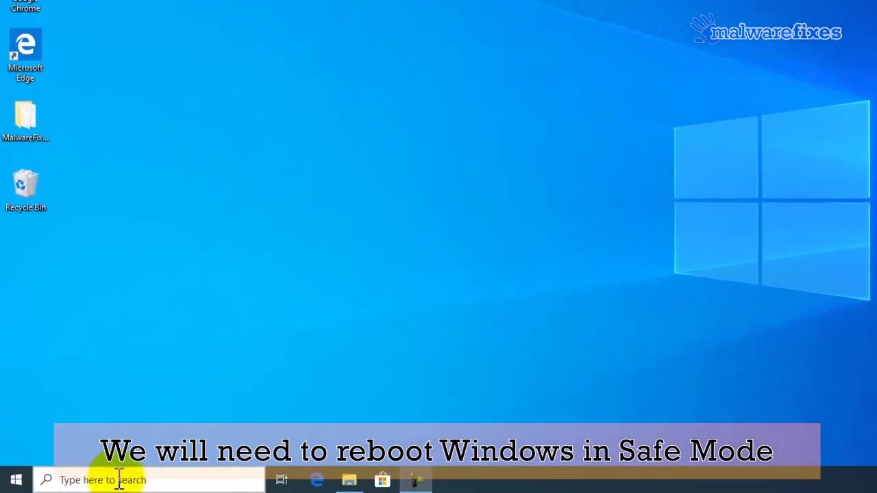
- Search Windows for "mscofig" and open System Configuration
{"action": "left_click", "coordinate": [116, 480]}
{"action": "type", "text": "m"}
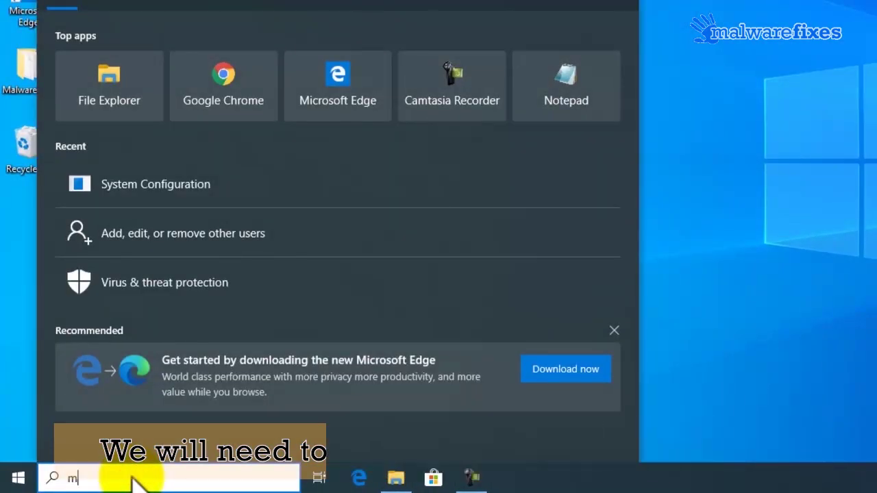
{"action": "type", "text": "scofig"}
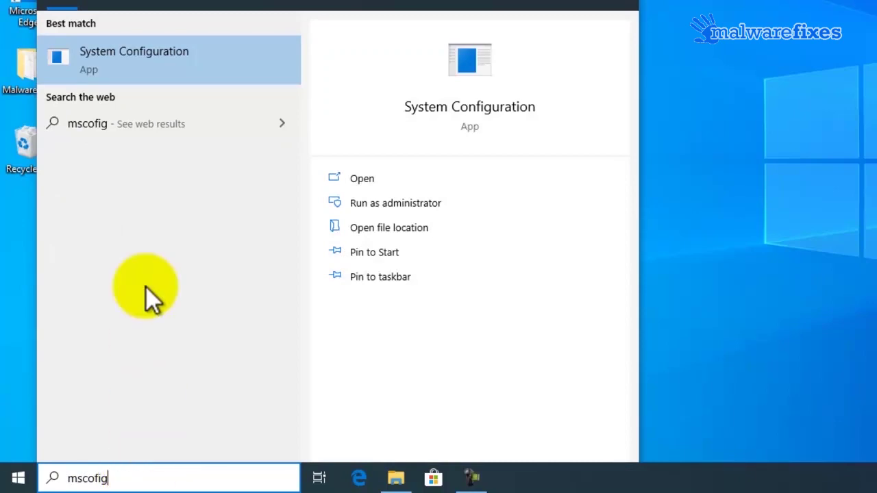
{"action": "left_click", "coordinate": [153, 72]}
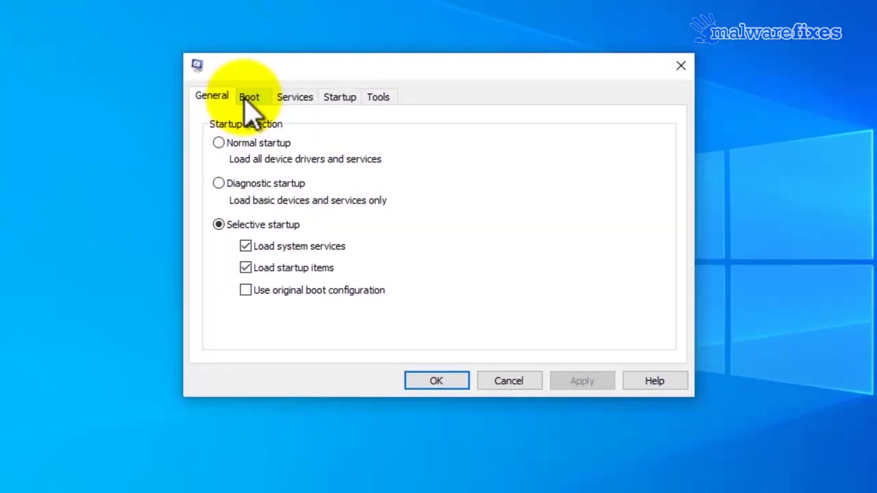
- Enable Safe boot with the Minimal option in the boot settings, and apply and confirm the change
{"action": "left_click", "coordinate": [248, 98]}
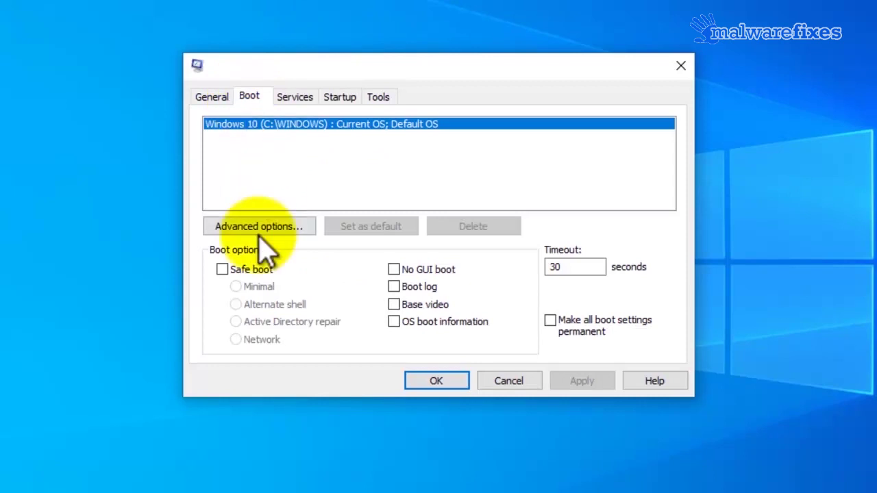
{"action": "left_click", "coordinate": [223, 269]}
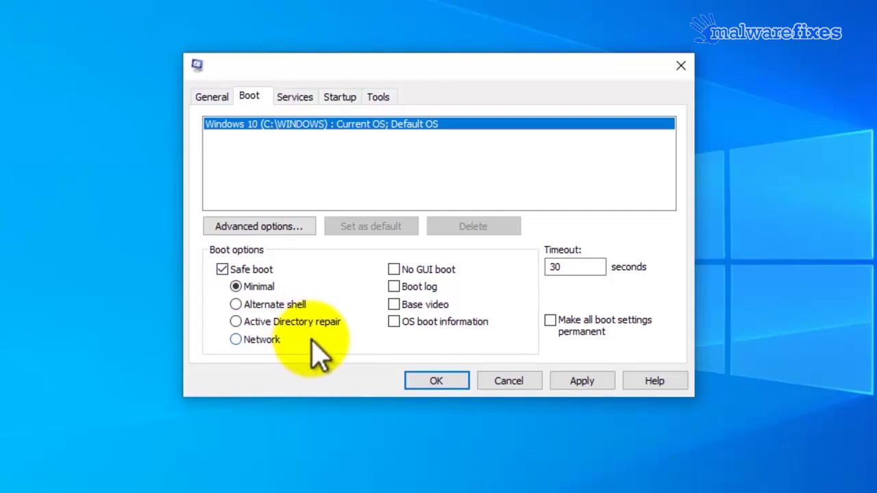
{"action": "left_click", "coordinate": [591, 387]}
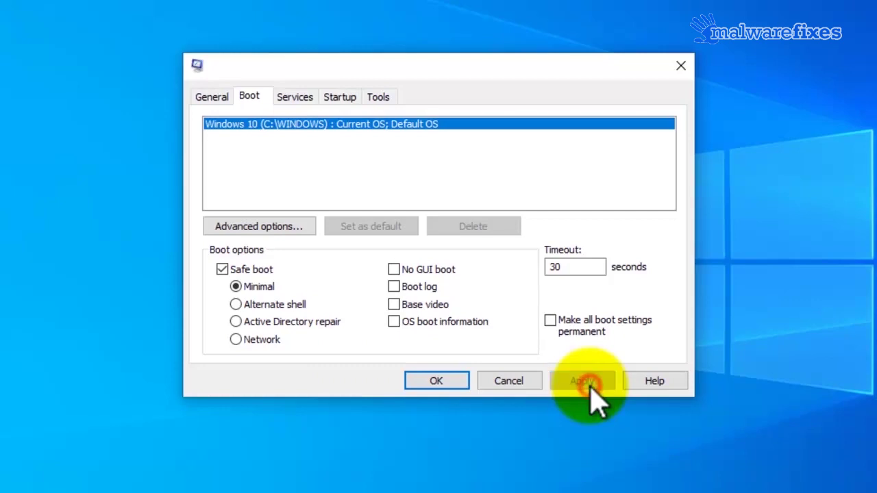
{"action": "left_click", "coordinate": [436, 384]}
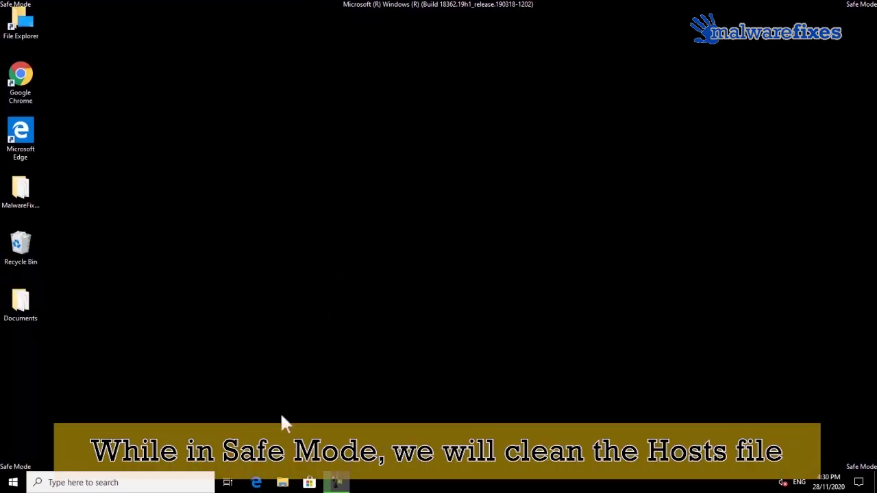
- Switch to File Explorer and open the folder C:\Windows\System32
{"action": "left_click", "coordinate": [283, 482]}
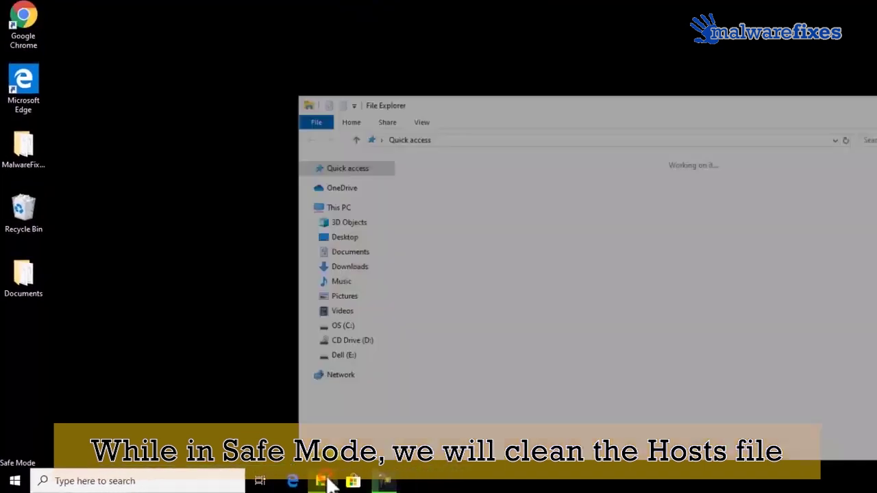
{"action": "left_click_drag", "start_coordinate": [479, 163], "coordinate": [382, 117]}
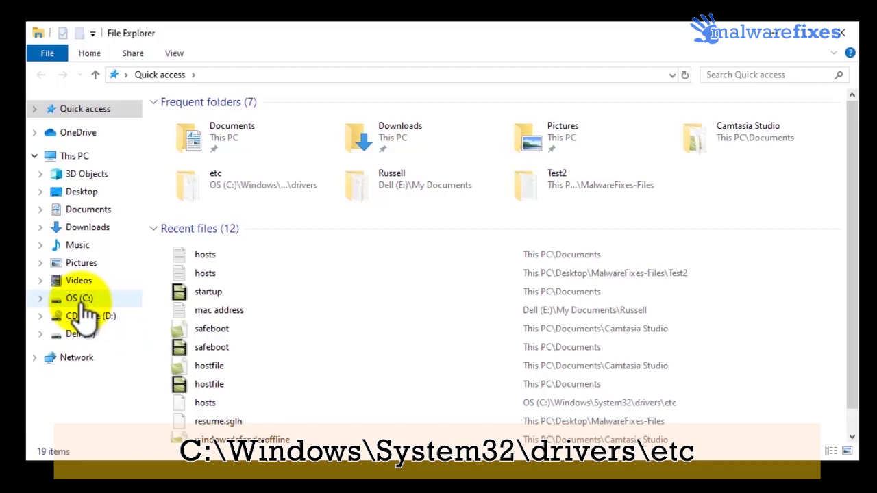
{"action": "left_click", "coordinate": [80, 301]}
{"action": "scroll", "coordinate": [230, 356], "scroll_direction": "down", "scroll_amount": 3}
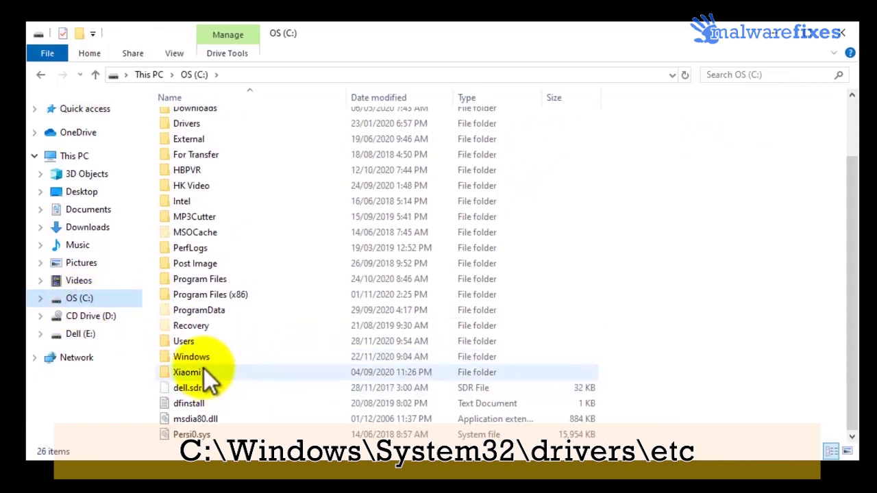
{"action": "double_click", "coordinate": [198, 359]}
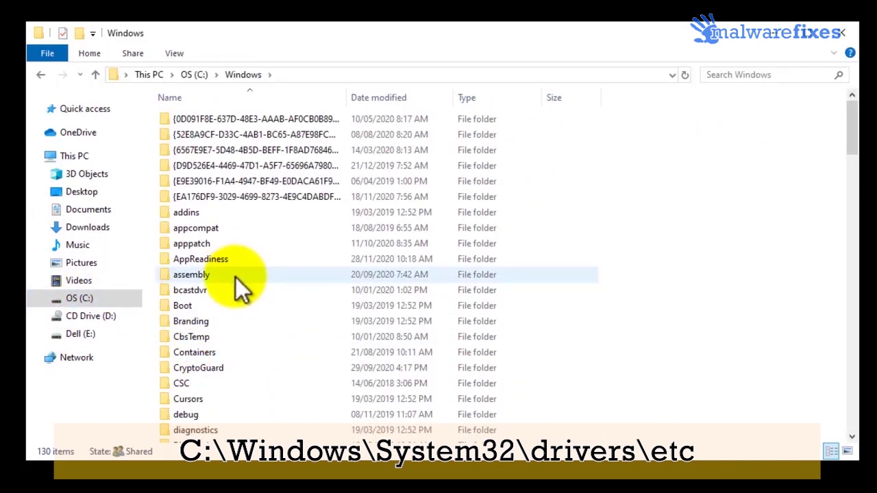
{"action": "scroll", "coordinate": [234, 277], "scroll_direction": "down", "scroll_amount": 20}
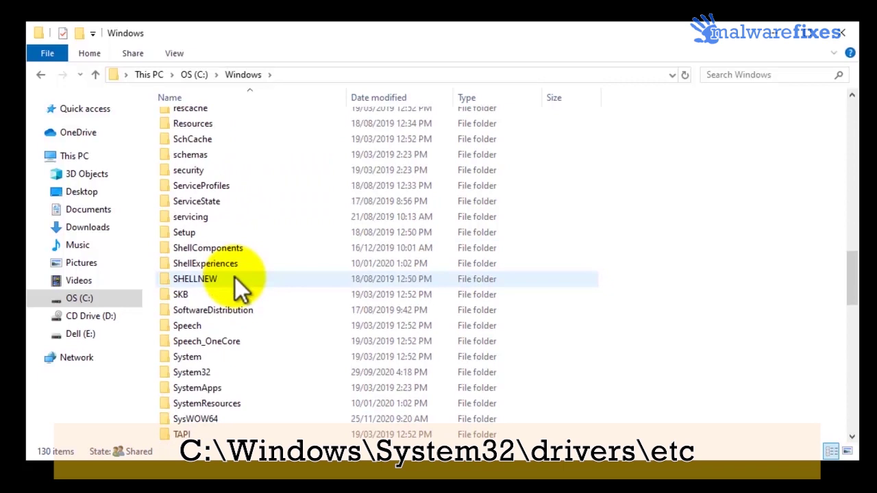
{"action": "double_click", "coordinate": [212, 374]}
- Open the etc folder inside the System32 drivers folder
{"action": "scroll", "coordinate": [212, 376], "scroll_direction": "down", "scroll_amount": 1}
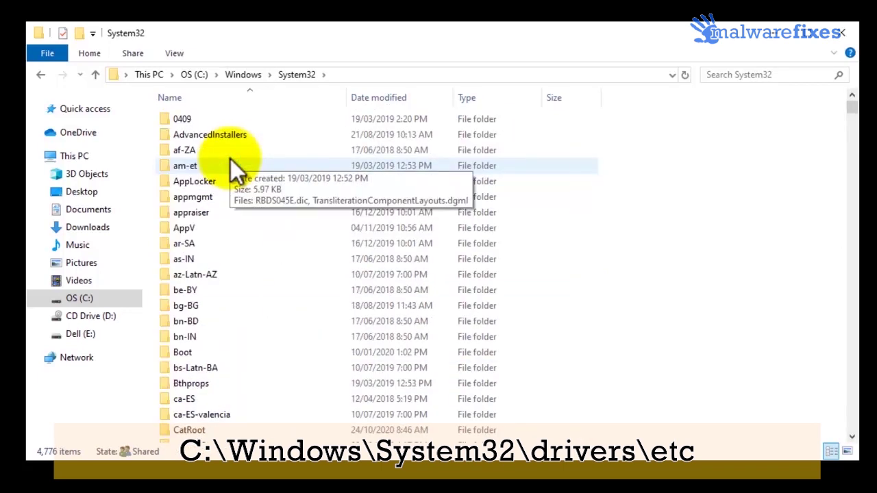
{"action": "scroll", "coordinate": [231, 171], "scroll_direction": "down", "scroll_amount": 6}
{"action": "scroll", "coordinate": [235, 192], "scroll_direction": "down", "scroll_amount": 1}
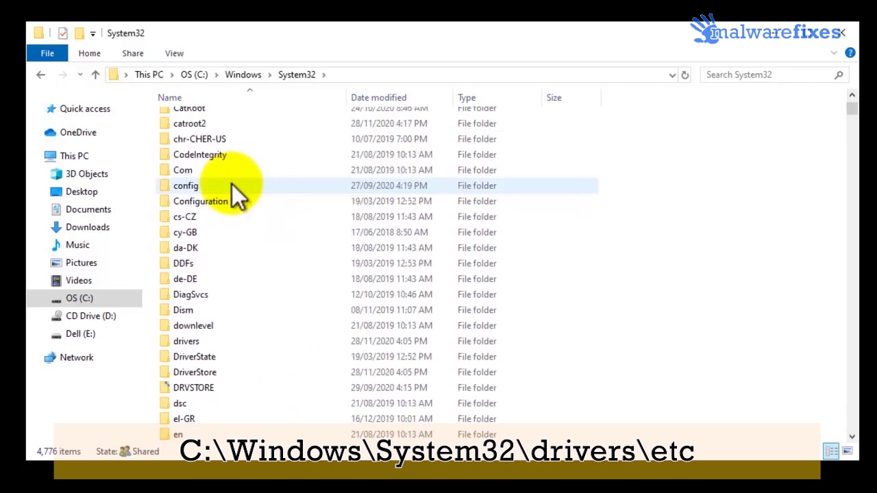
{"action": "double_click", "coordinate": [193, 342]}
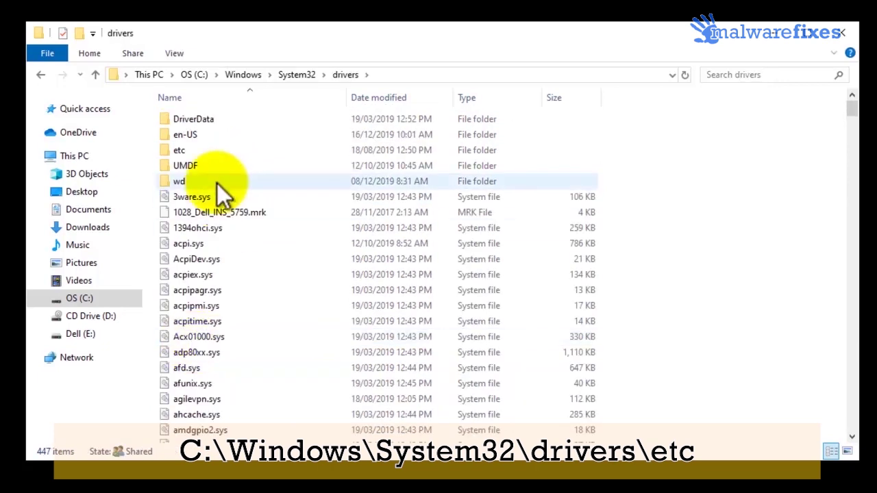
{"action": "left_click", "coordinate": [203, 151]}
{"action": "double_click", "coordinate": [203, 152]}
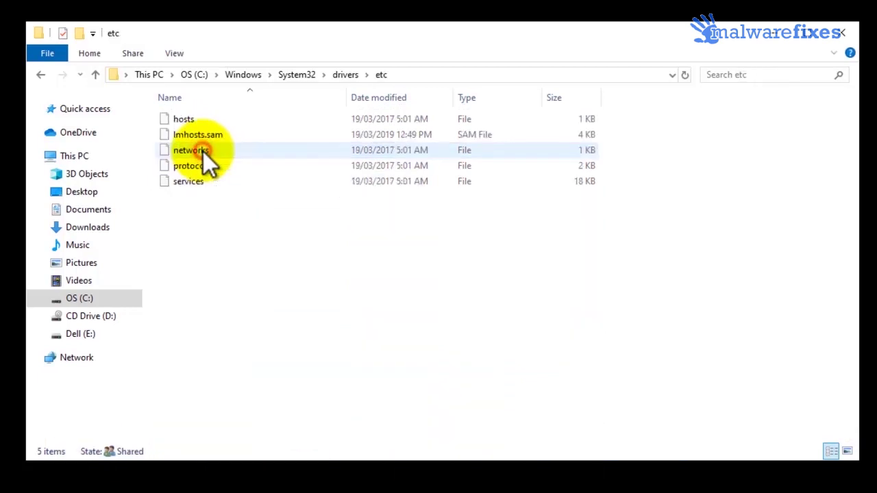
- Open the hosts file with Notepad
{"action": "left_click", "coordinate": [193, 118]}
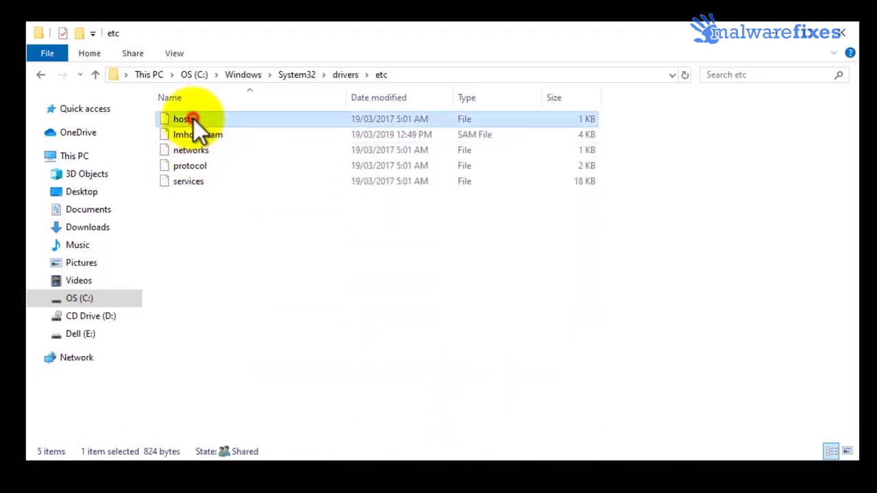
{"action": "double_click", "coordinate": [193, 118]}
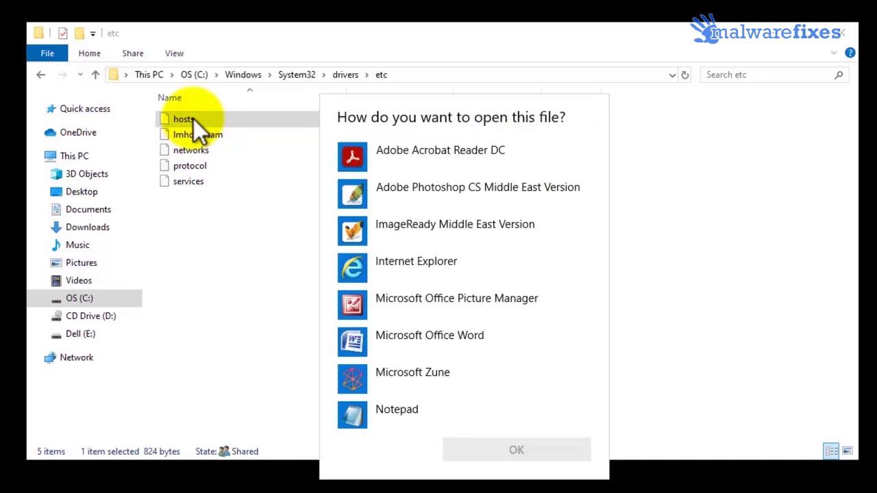
{"action": "double_click", "coordinate": [383, 414]}
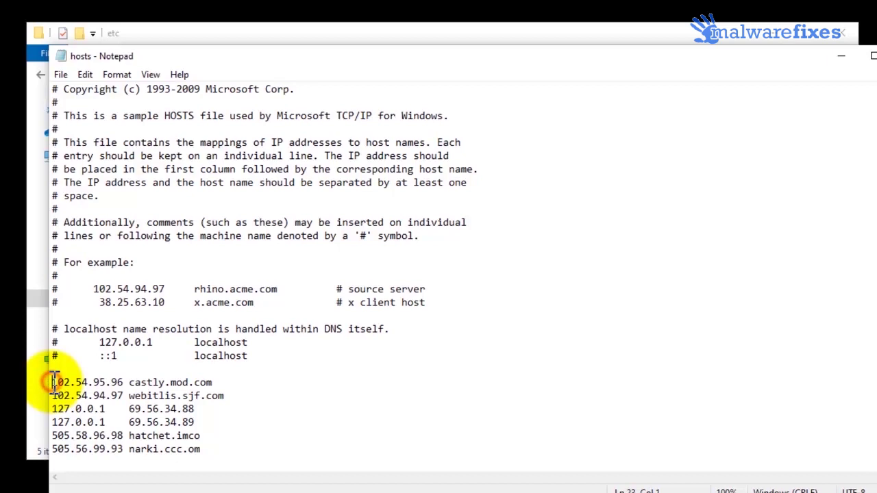
- Delete the six uncommented entries at the end of the hosts file, from 102.54.95.96 castly.mod.com through 505.56.99.93 narki.ccc.om
{"action": "left_click_drag", "start_coordinate": [53, 382], "coordinate": [230, 451]}
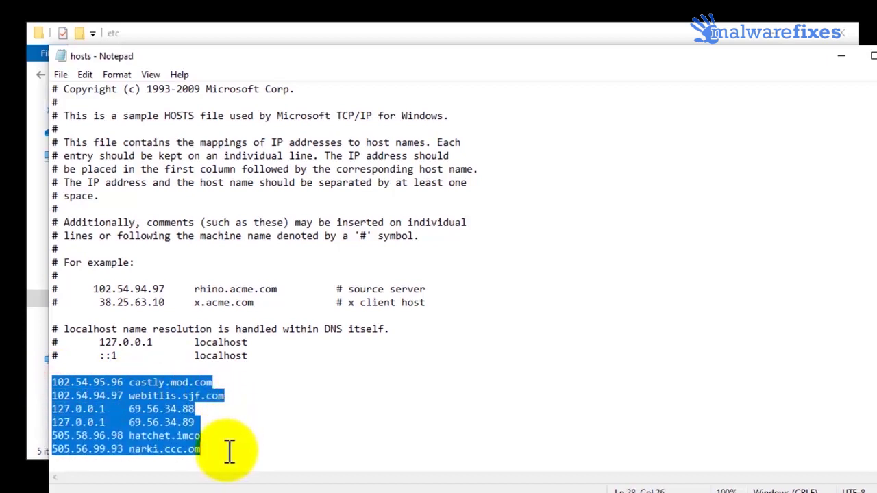
{"action": "right_click", "coordinate": [169, 421]}
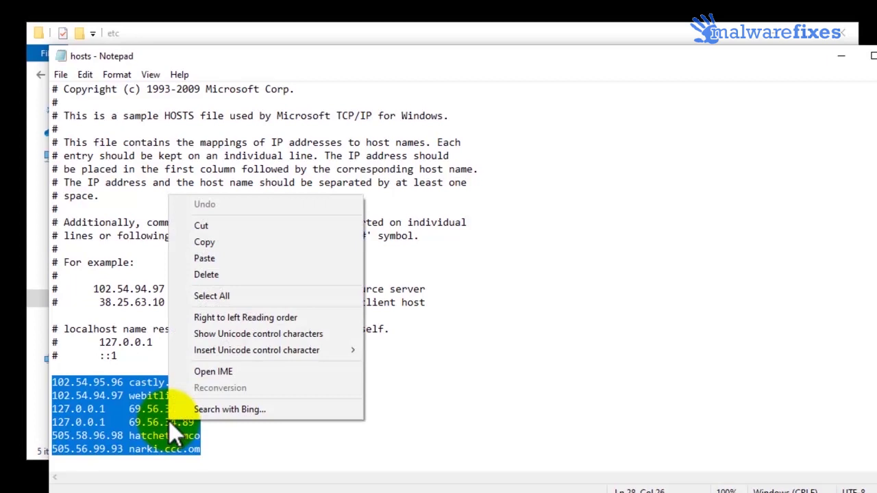
{"action": "left_click", "coordinate": [195, 276]}
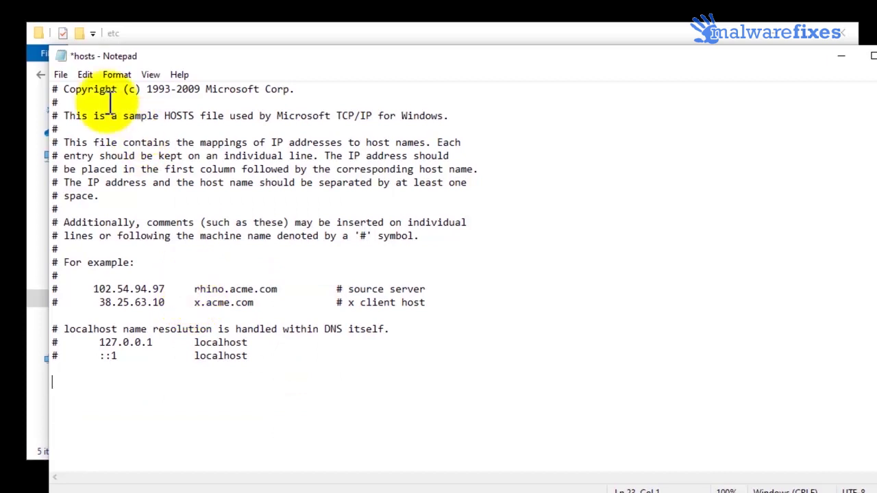
- Save the edited hosts file, and close it along with the etc folder window
{"action": "left_click", "coordinate": [63, 77]}
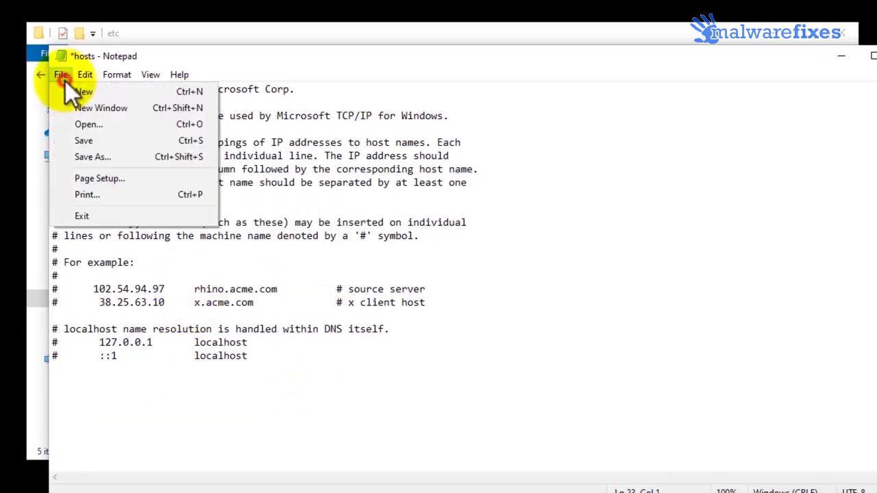
{"action": "left_click", "coordinate": [93, 141]}
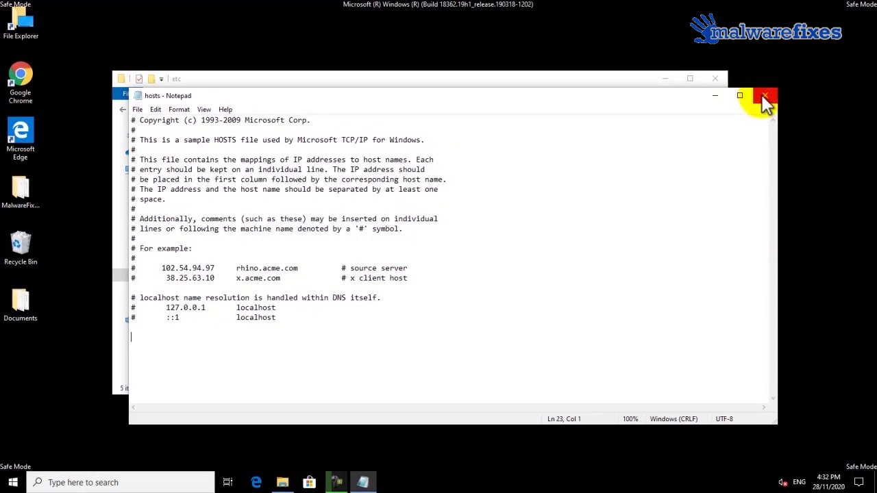
{"action": "left_click", "coordinate": [763, 95]}
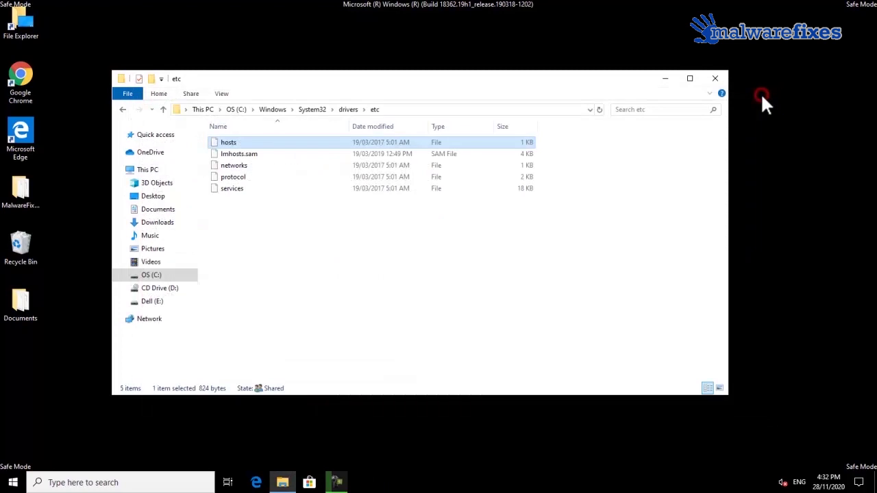
{"action": "left_click", "coordinate": [718, 80]}
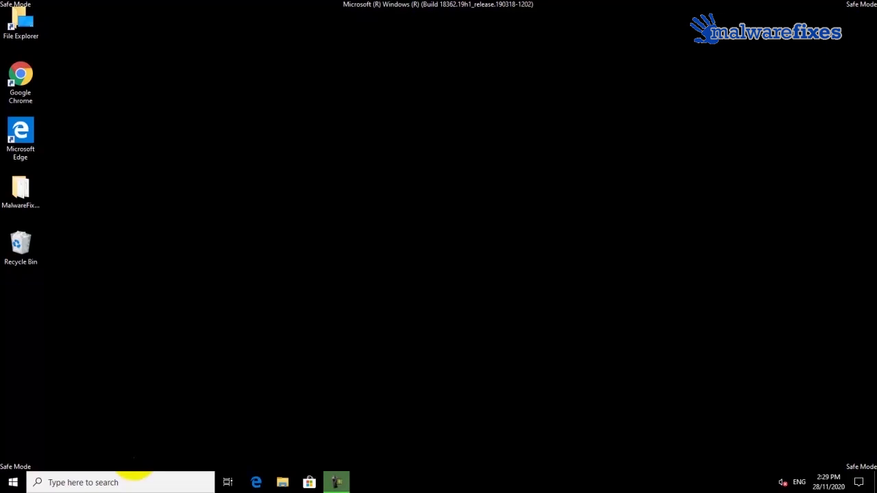
- Find the Run app through Windows search and use it to open shell:startup
{"action": "left_click", "coordinate": [117, 481]}
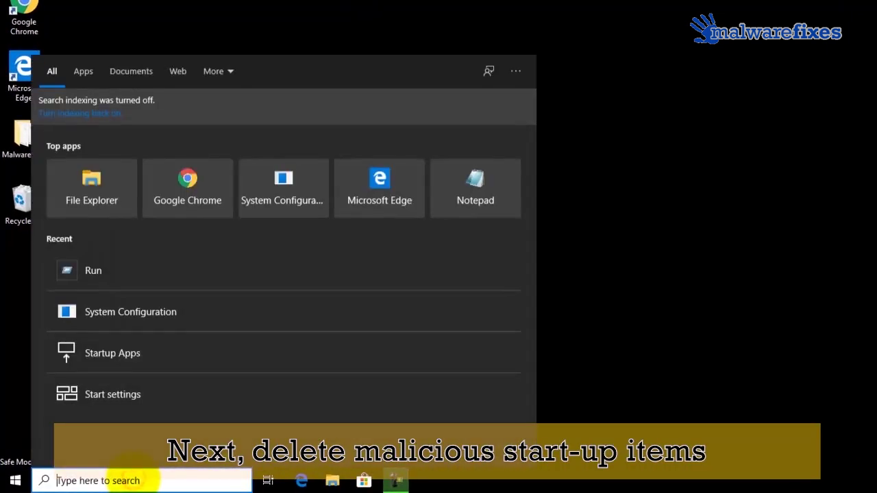
{"action": "type", "text": "run"}
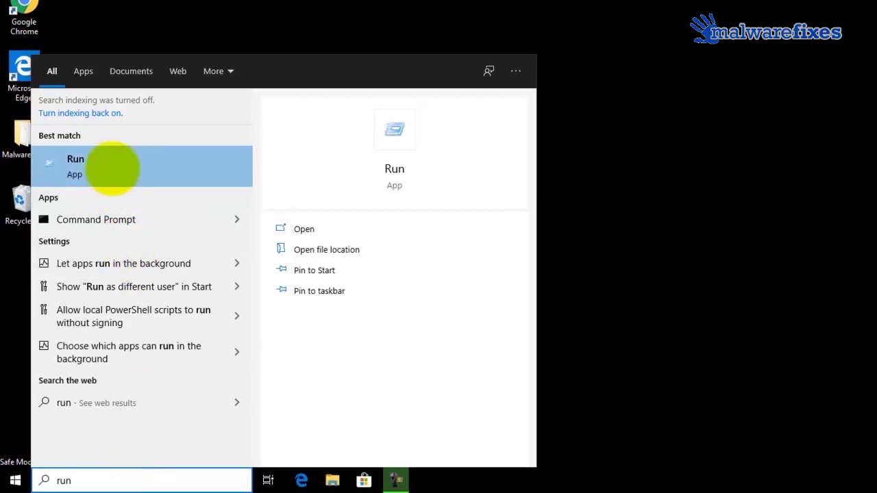
{"action": "left_click", "coordinate": [111, 167]}
{"action": "left_click", "coordinate": [126, 383]}
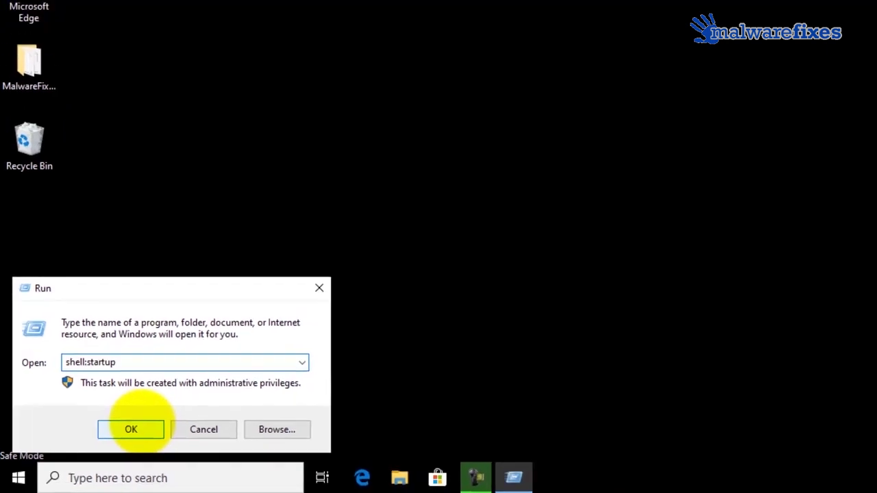
{"action": "left_click", "coordinate": [131, 430]}
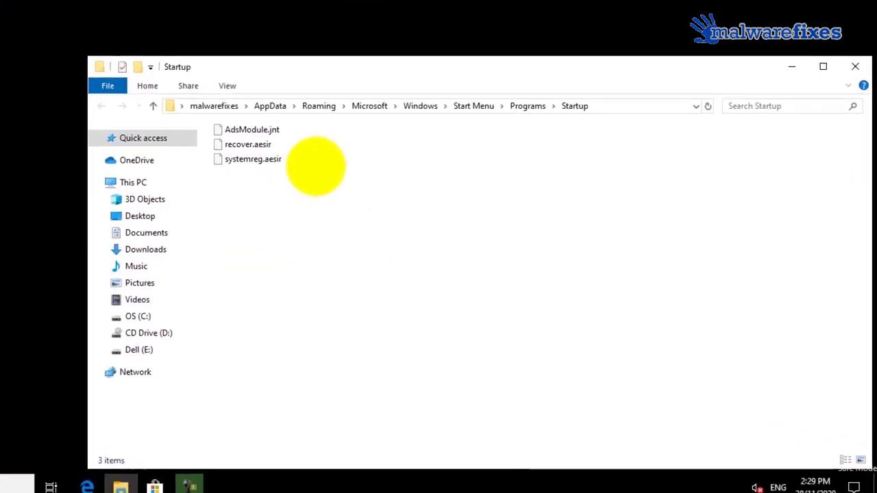
- Delete AdsModule.jnt, recover.aesir and systemreg.aesir from the Startup folder and close its window
{"action": "left_click", "coordinate": [272, 130]}
{"action": "left_click", "coordinate": [272, 144], "text": "ctrl"}
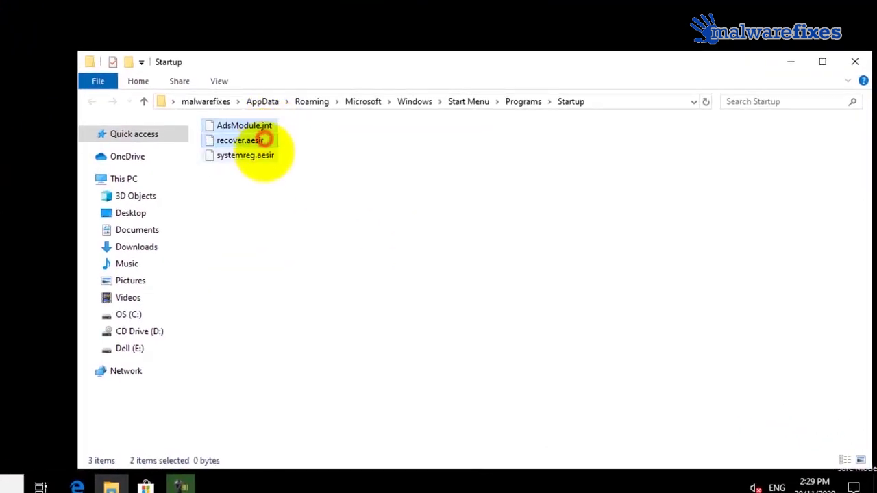
{"action": "left_click", "coordinate": [255, 155], "text": "ctrl"}
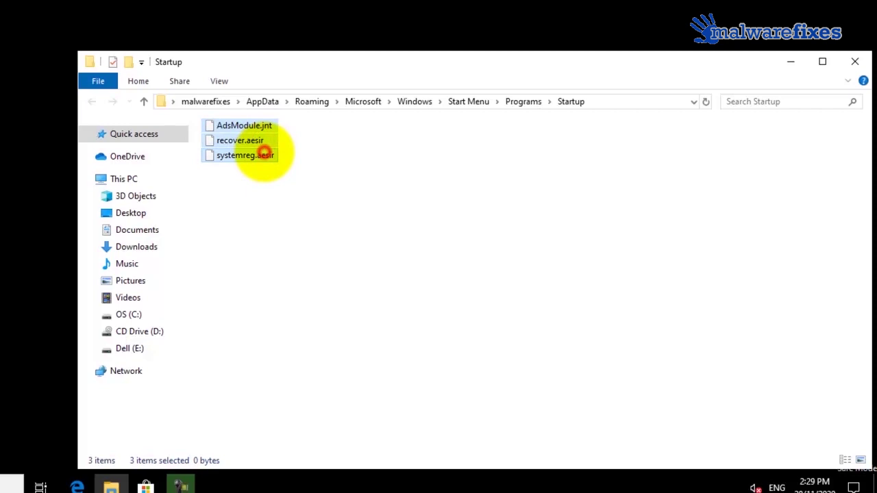
{"action": "right_click", "coordinate": [259, 142]}
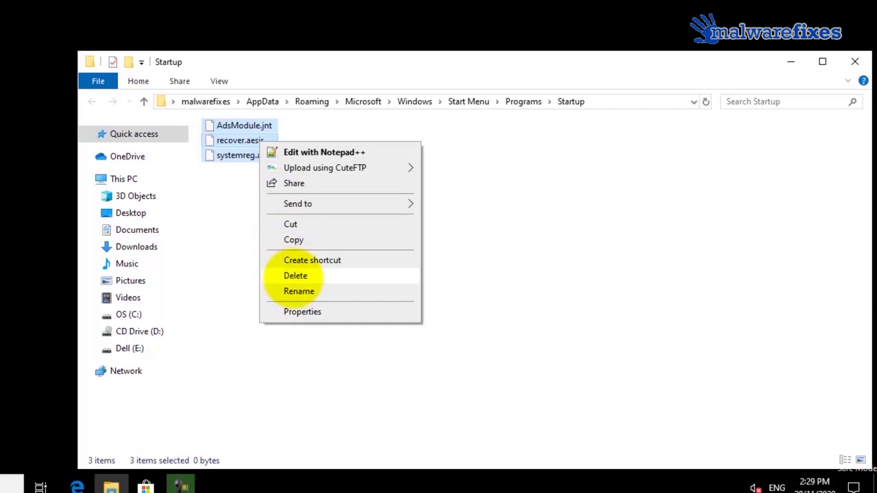
{"action": "left_click", "coordinate": [295, 275]}
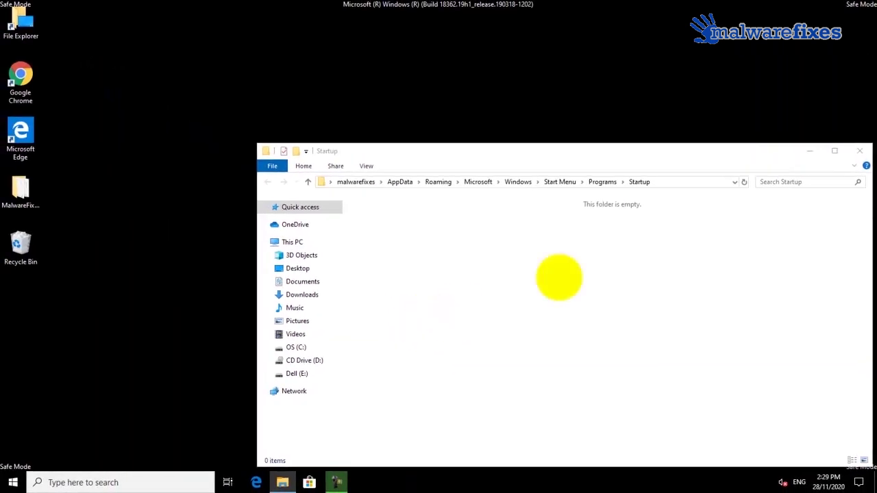
{"action": "left_click", "coordinate": [859, 149]}
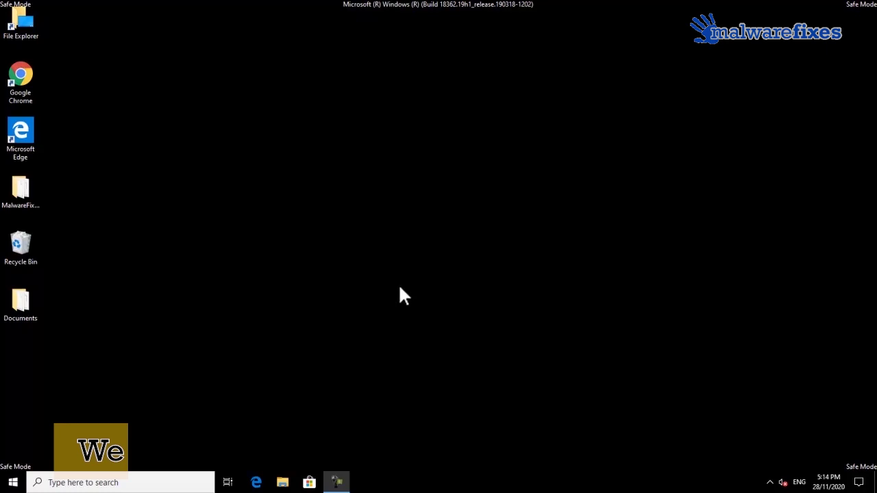
- Launch Malwarebytes and start a scan of the computer
{"action": "left_click", "coordinate": [19, 482]}
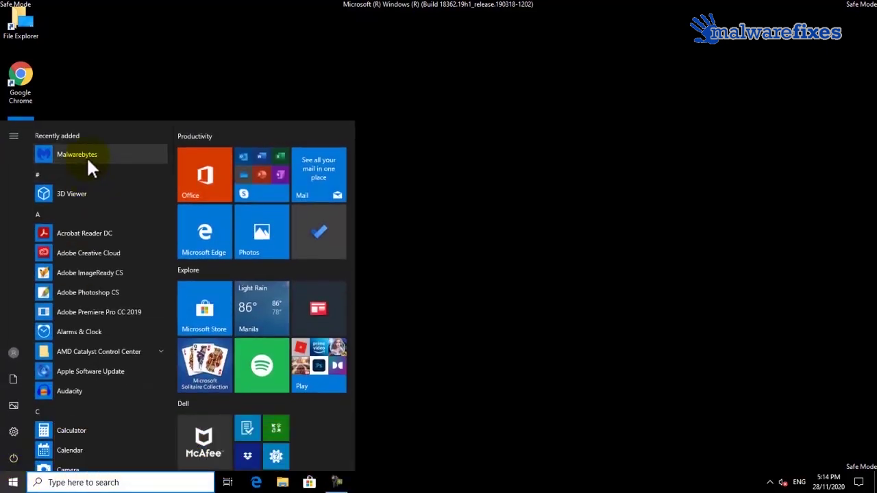
{"action": "left_click", "coordinate": [86, 156]}
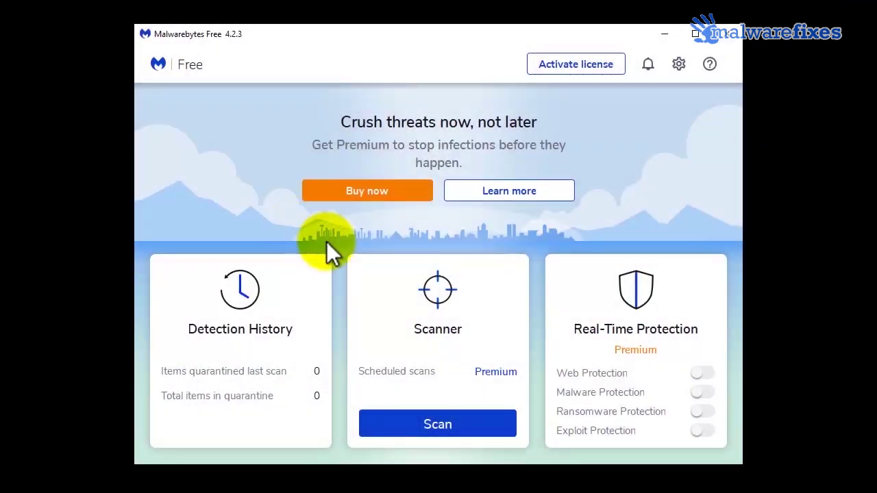
{"action": "left_click", "coordinate": [433, 426]}
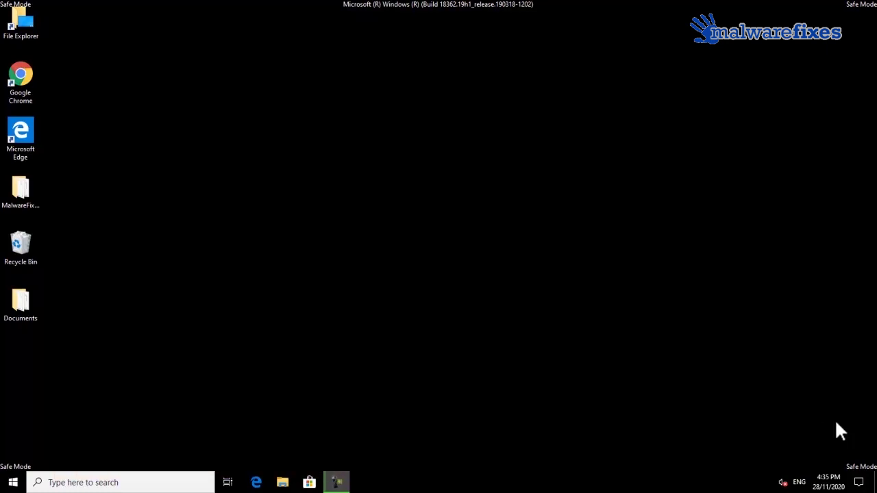
- Search Windows for msconfig and open System Configuration
{"action": "left_click", "coordinate": [134, 483]}
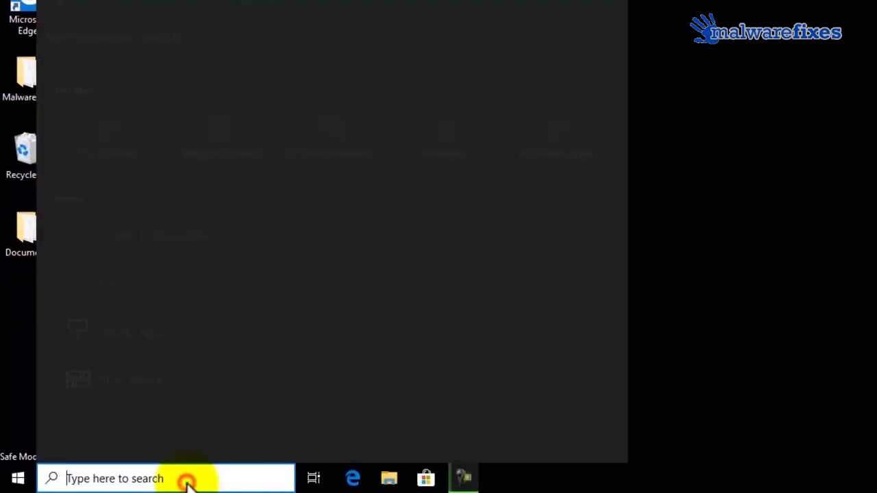
{"action": "type", "text": "msc"}
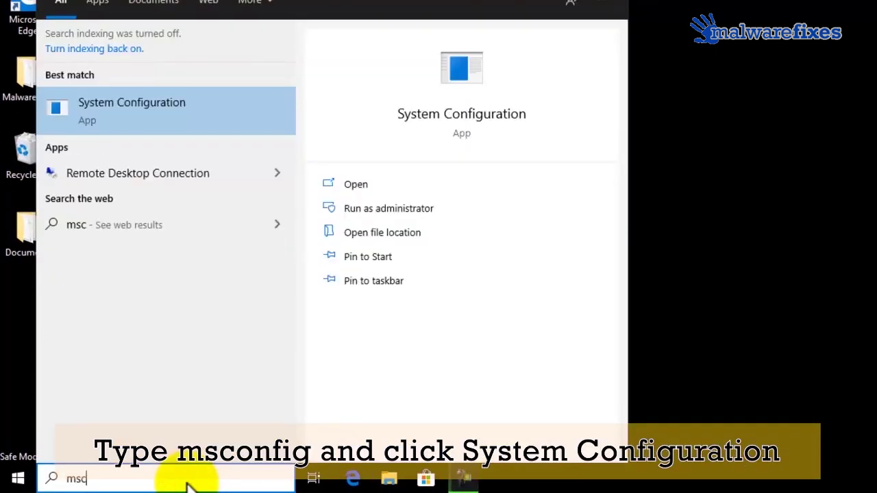
{"action": "type", "text": "onfig"}
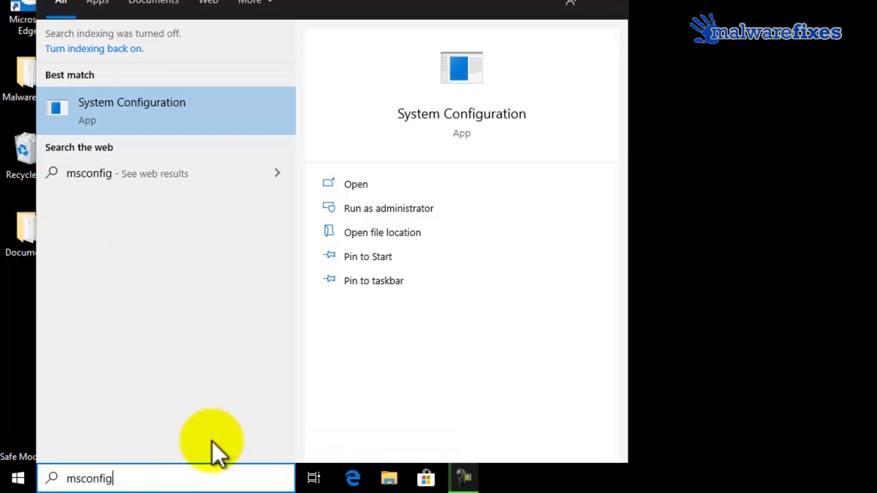
{"action": "left_click", "coordinate": [181, 116]}
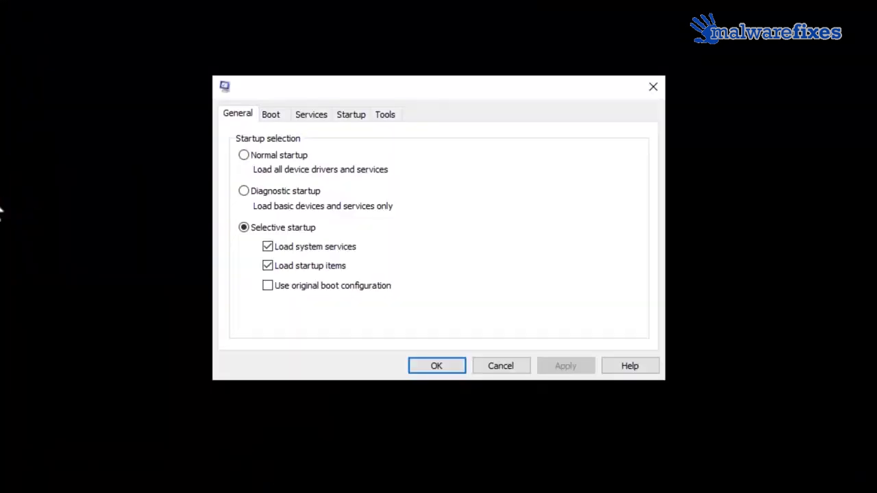
- Disable Safe boot in the boot options, and apply and confirm the change
{"action": "left_click", "coordinate": [272, 118]}
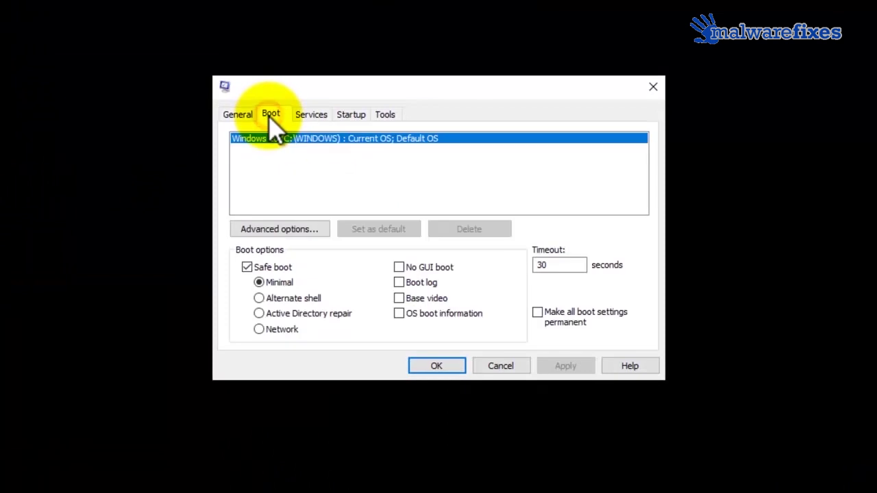
{"action": "left_click", "coordinate": [248, 268]}
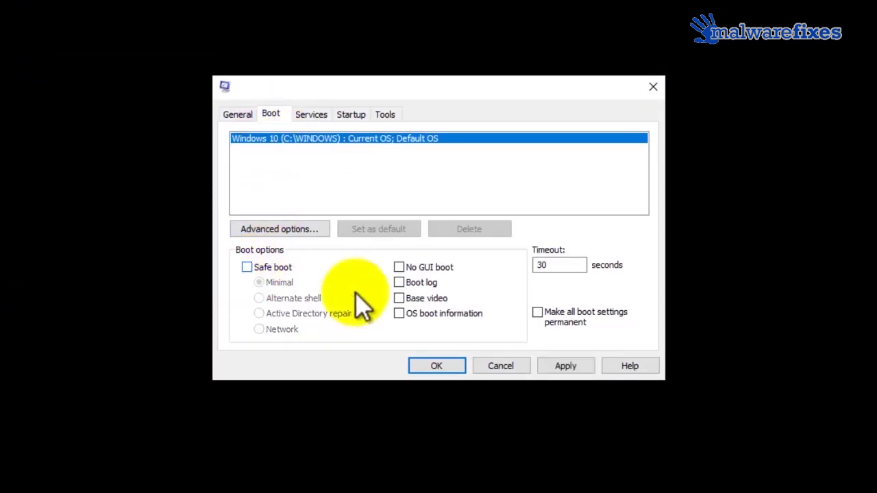
{"action": "left_click", "coordinate": [566, 367]}
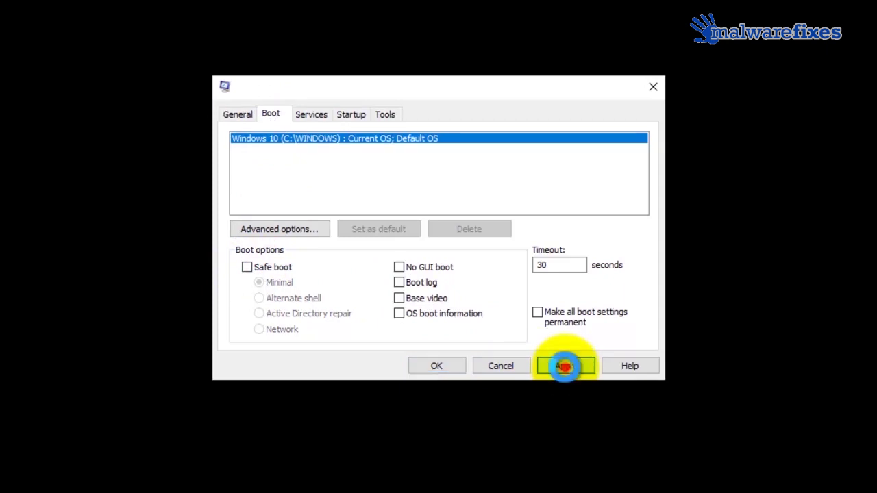
{"action": "left_click", "coordinate": [440, 365]}
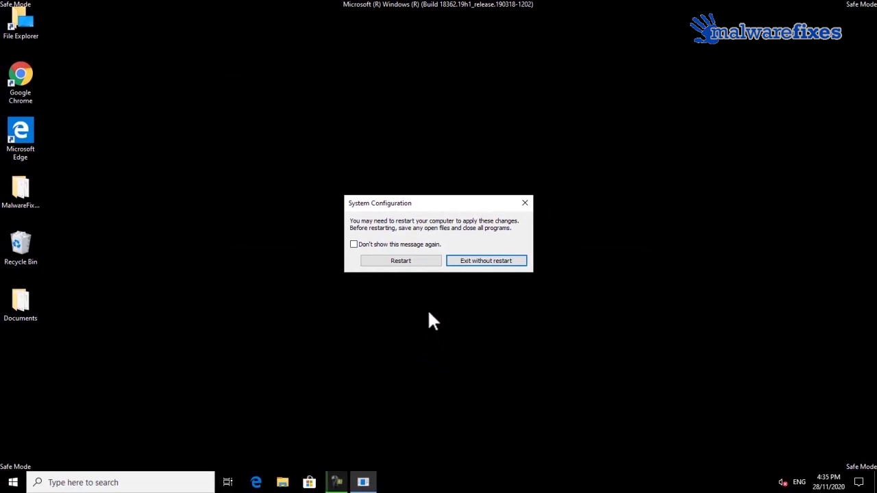